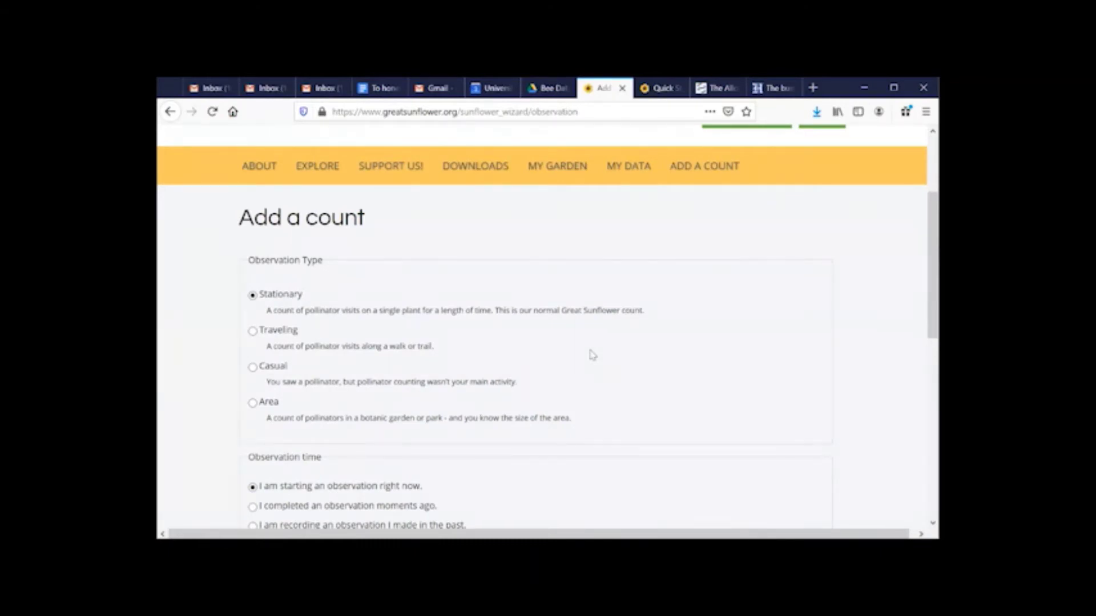
Mark the count as a past observation with '- New location -' chosen, then continue.
scroll(591, 354, "down", 3)
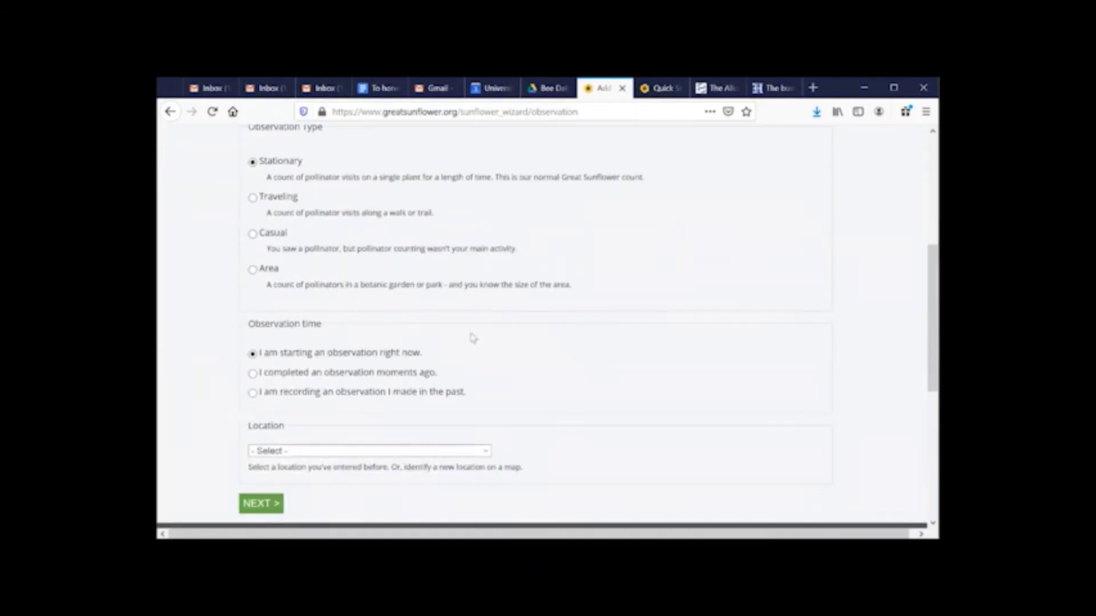
left_click(253, 393)
scroll(575, 362, "down", 2)
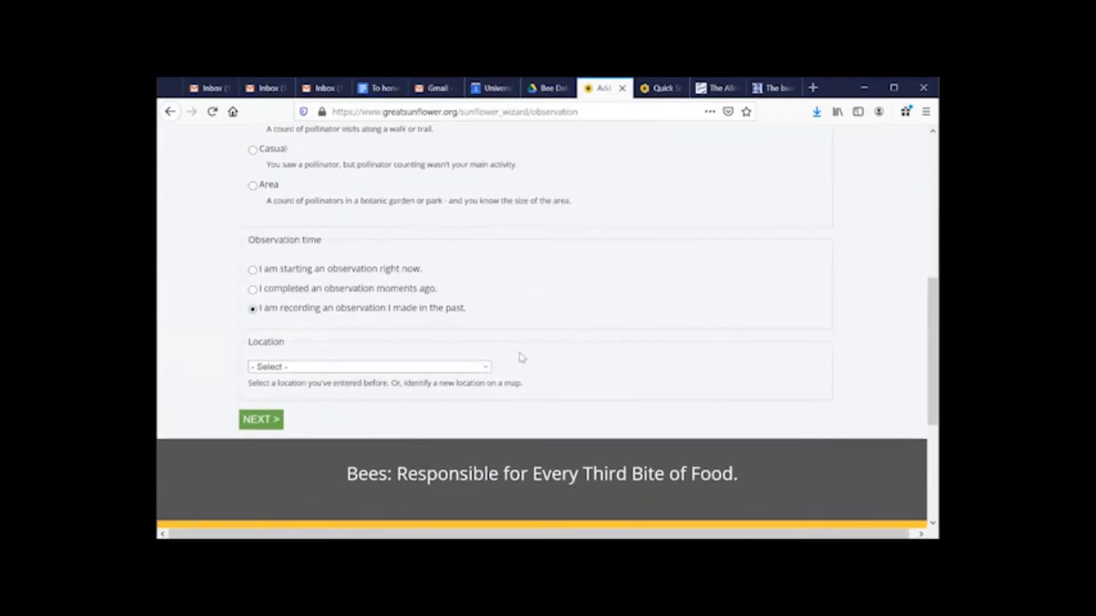
left_click(471, 370)
left_click(371, 510)
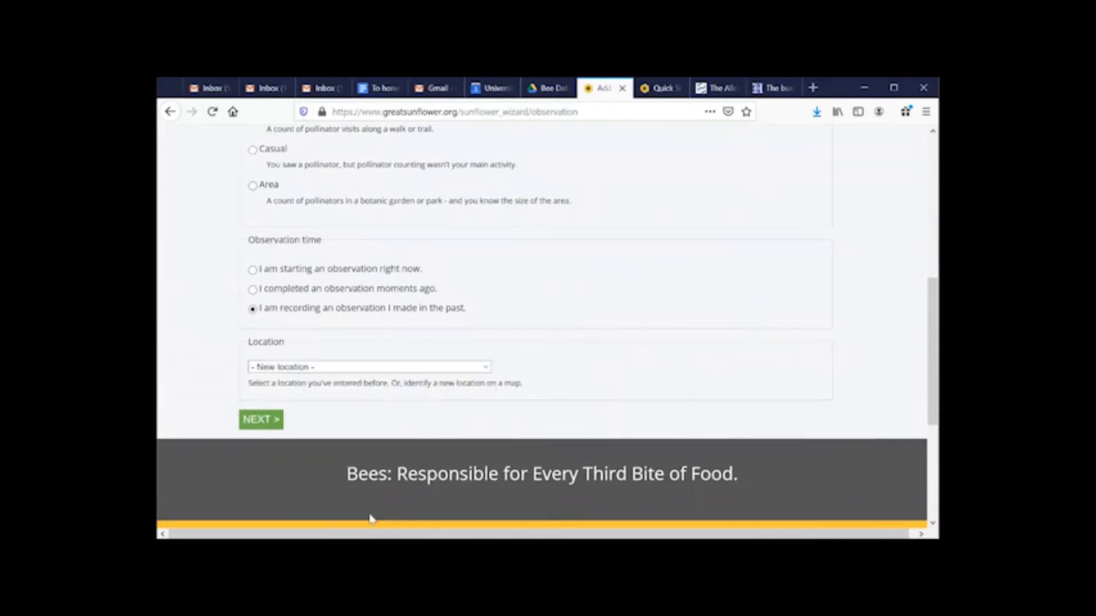
left_click(258, 422)
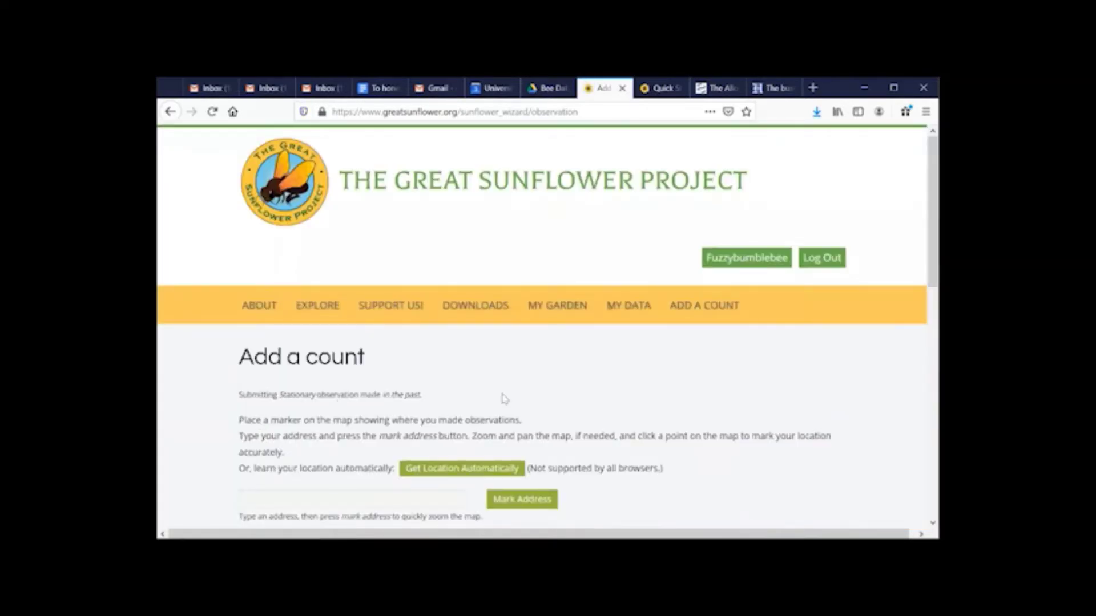
Mark the Bee Laboratory's St Paul street address on the map and continue.
scroll(501, 398, "down", 3)
scroll(501, 397, "down", 3)
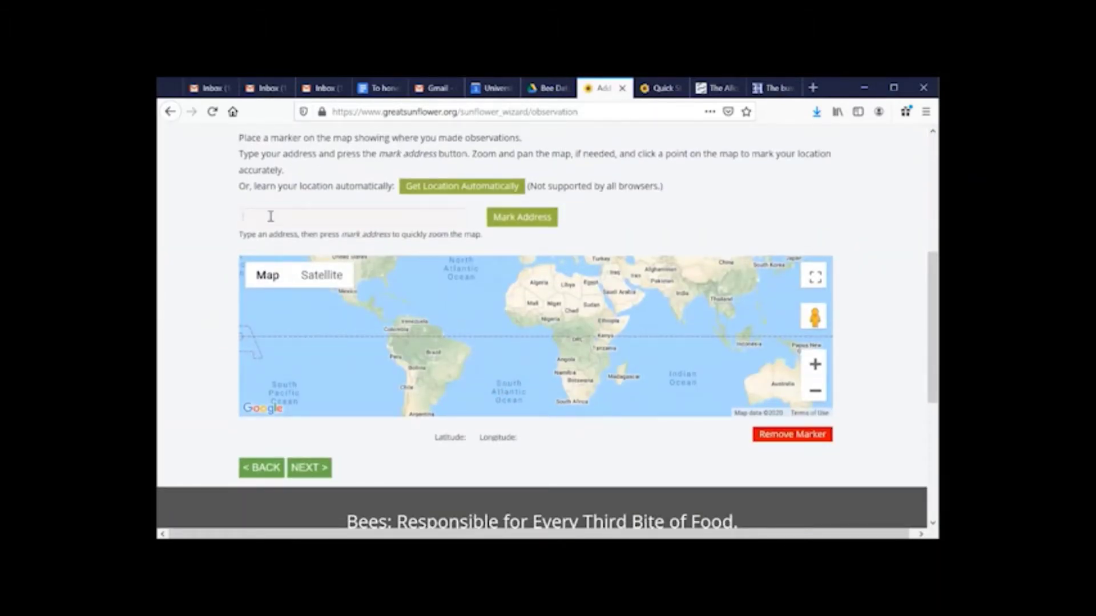
type("1624 Gortner Ave St Paul MN")
left_click(504, 225)
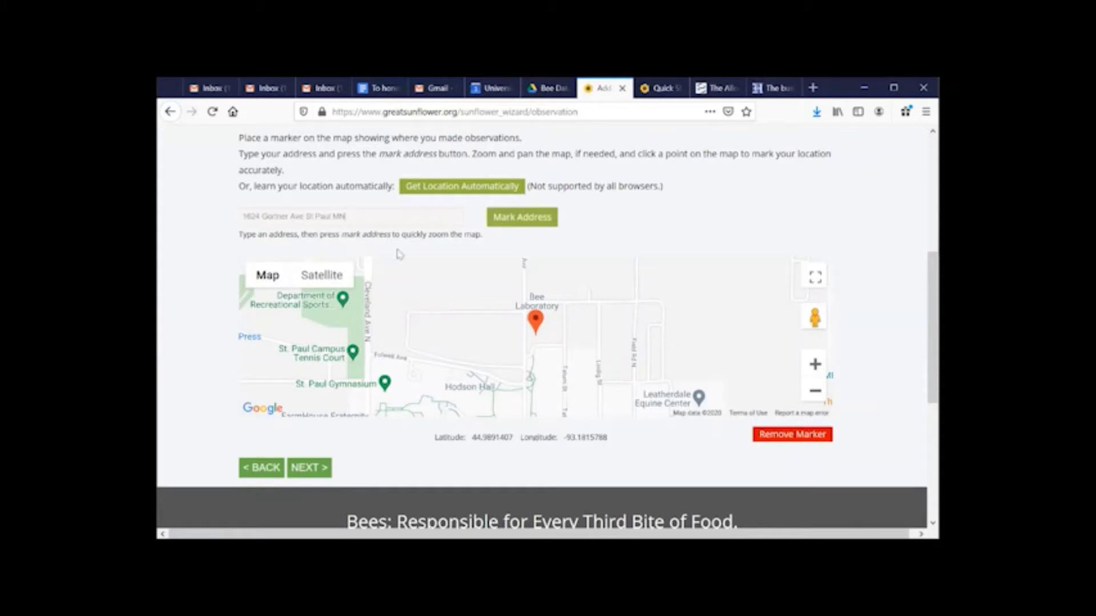
left_click(309, 467)
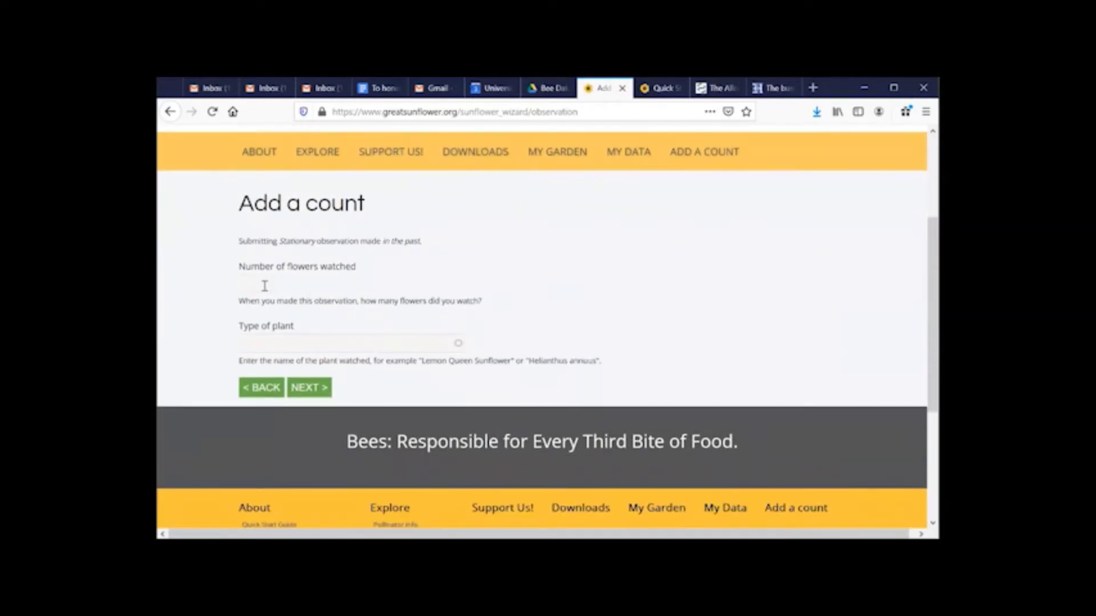
Enter 524 flowers watched, pick Canada Goldenrod (Solidago canadensis) as the plant, and continue.
left_click(264, 285)
type("524")
type("Golde")
type("nro")
type("d")
key("Down")
key("Down")
key("Down")
key("Down")
key("Down")
key("Down")
key("Down")
key("Down")
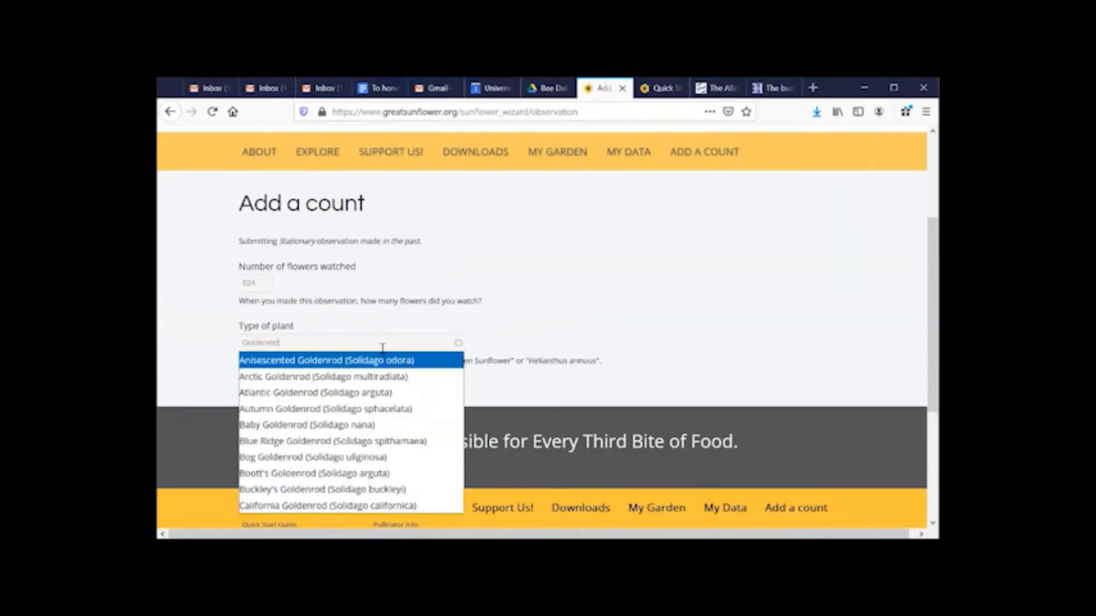
key("Down")
key("Down")
key("Down")
key("Down")
key("Return")
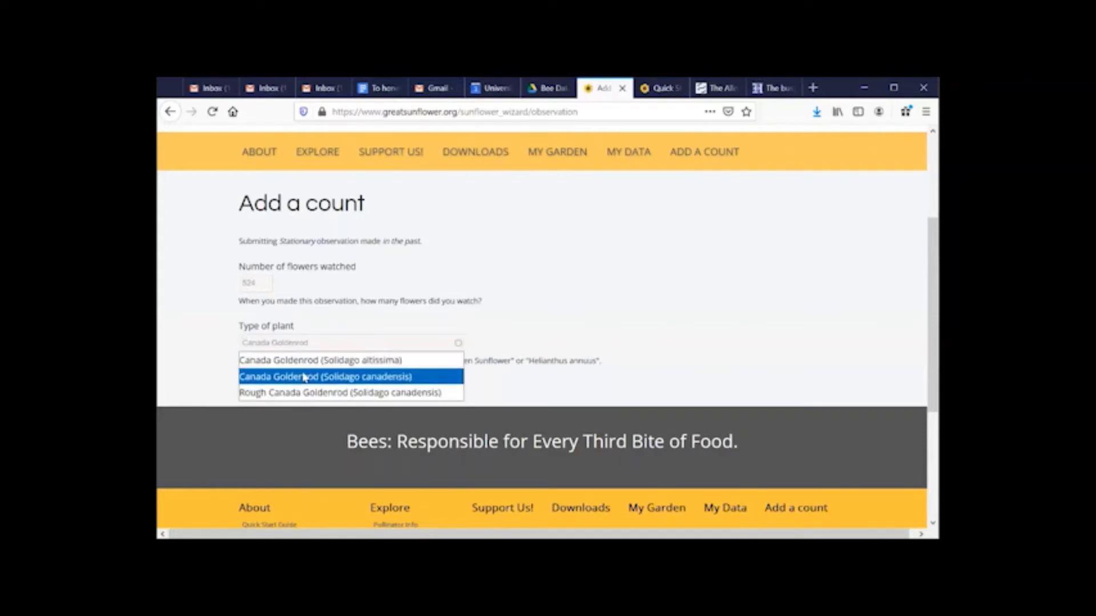
left_click(304, 377)
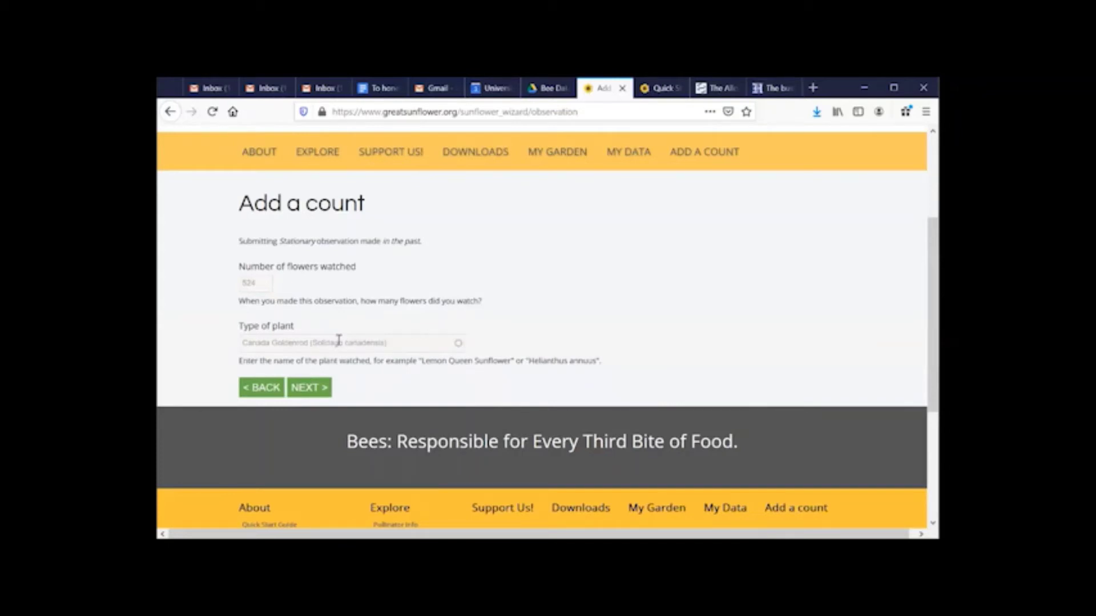
left_click(304, 388)
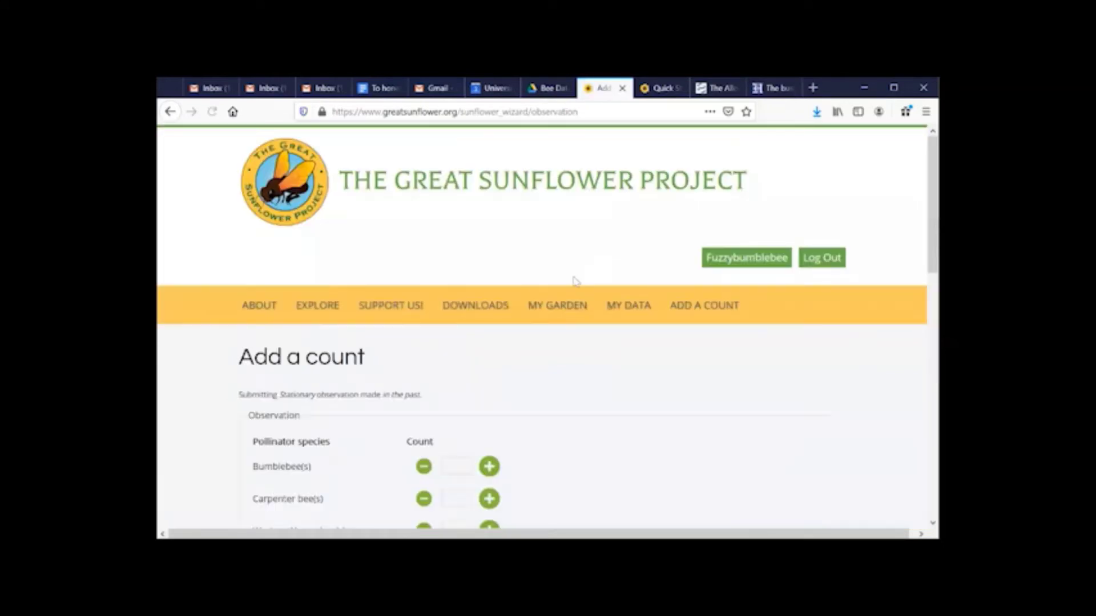
Raise the Bumblebee count to 2 in the pollinator counts.
scroll(579, 337, "down", 3)
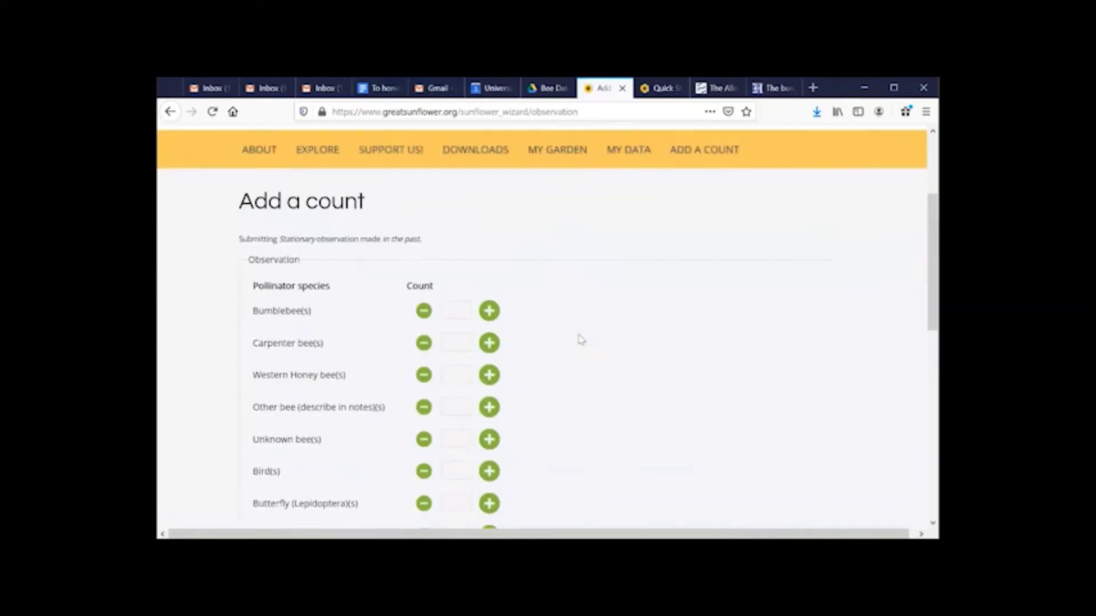
scroll(581, 339, "down", 1)
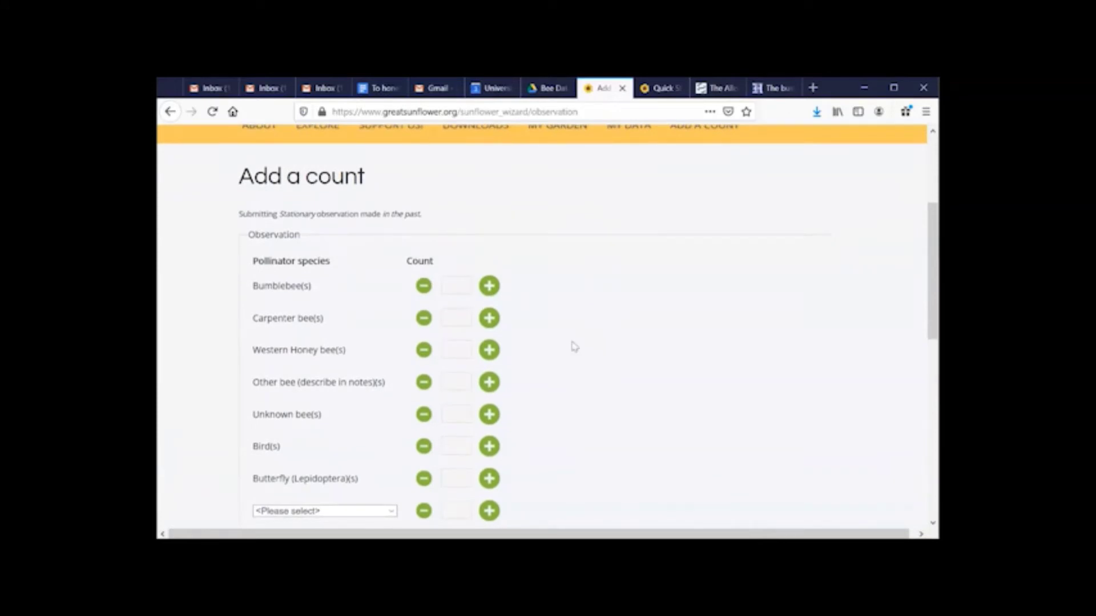
scroll(574, 346, "down", 1)
scroll(574, 346, "up", 1)
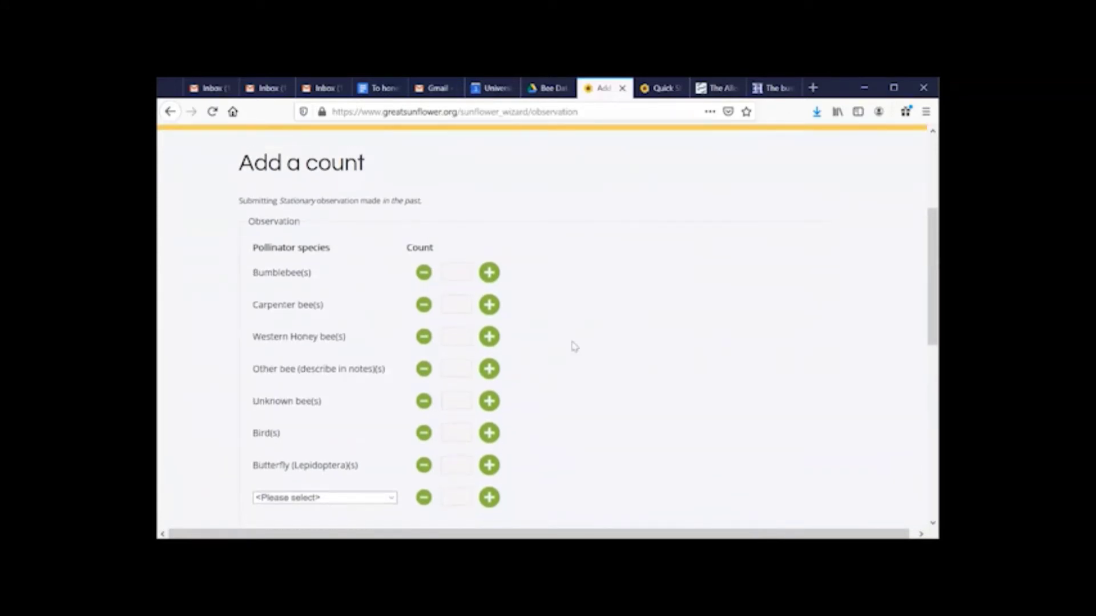
left_click(489, 274)
Add Fly (Diptera) as an extra species with 3 observed, then continue.
scroll(565, 334, "down", 2)
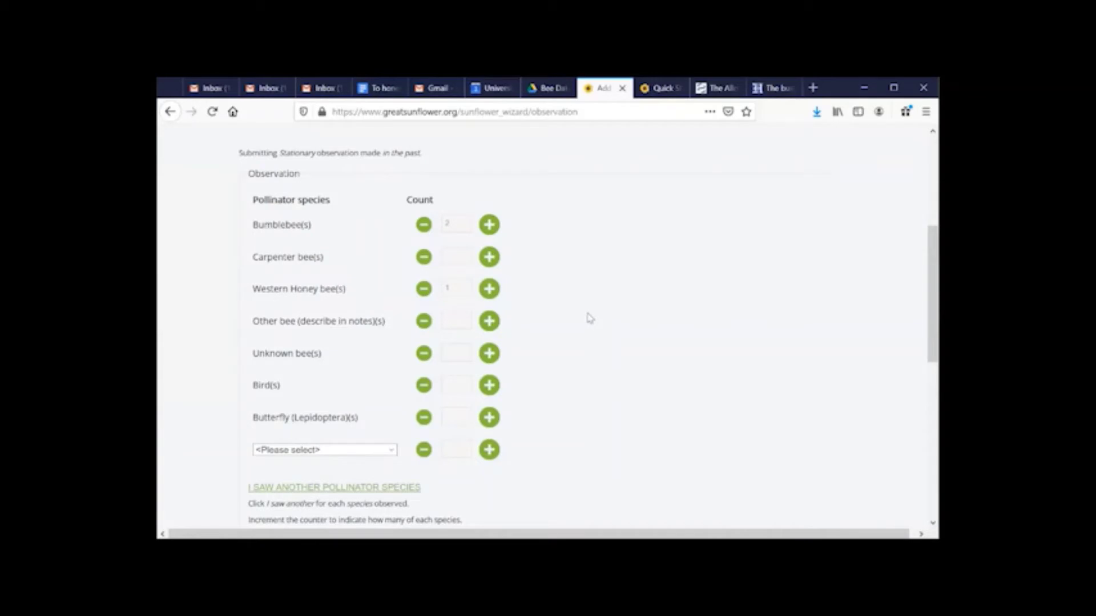
scroll(590, 318, "down", 1)
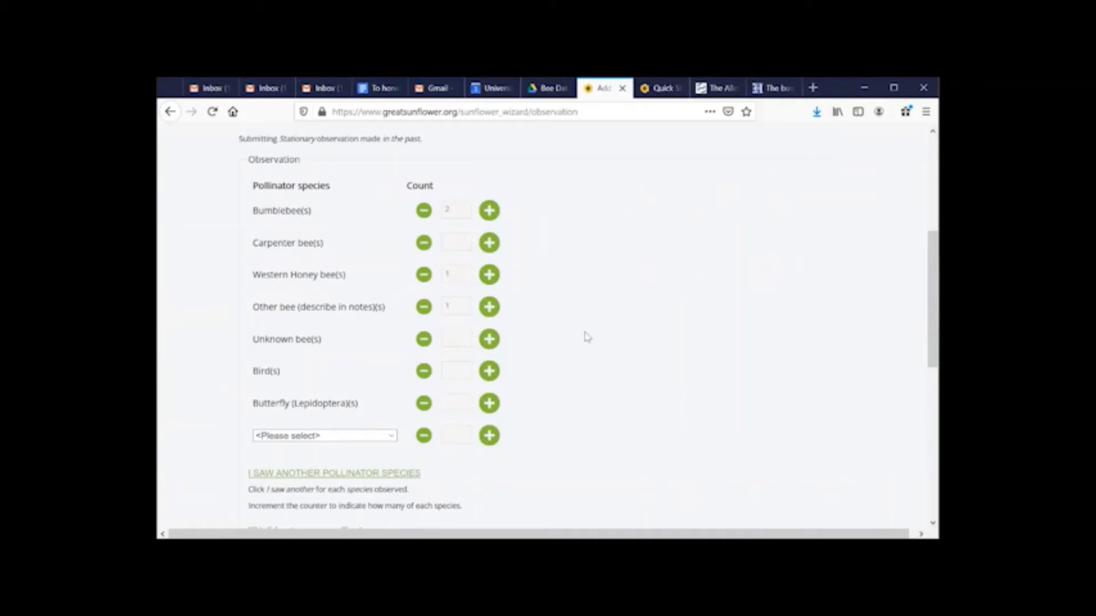
scroll(587, 336, "down", 2)
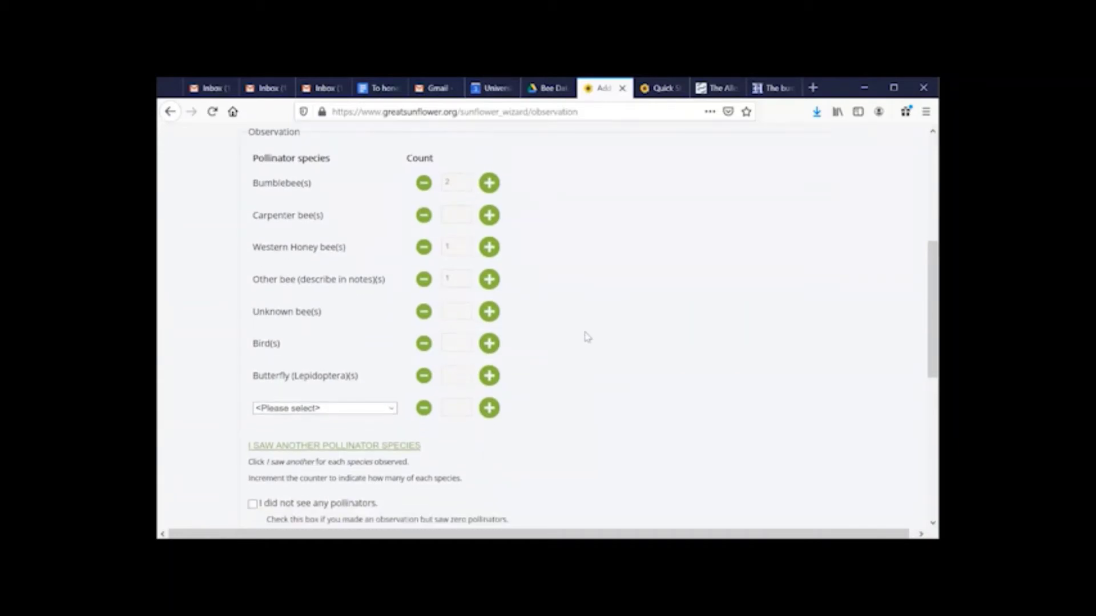
left_click(368, 409)
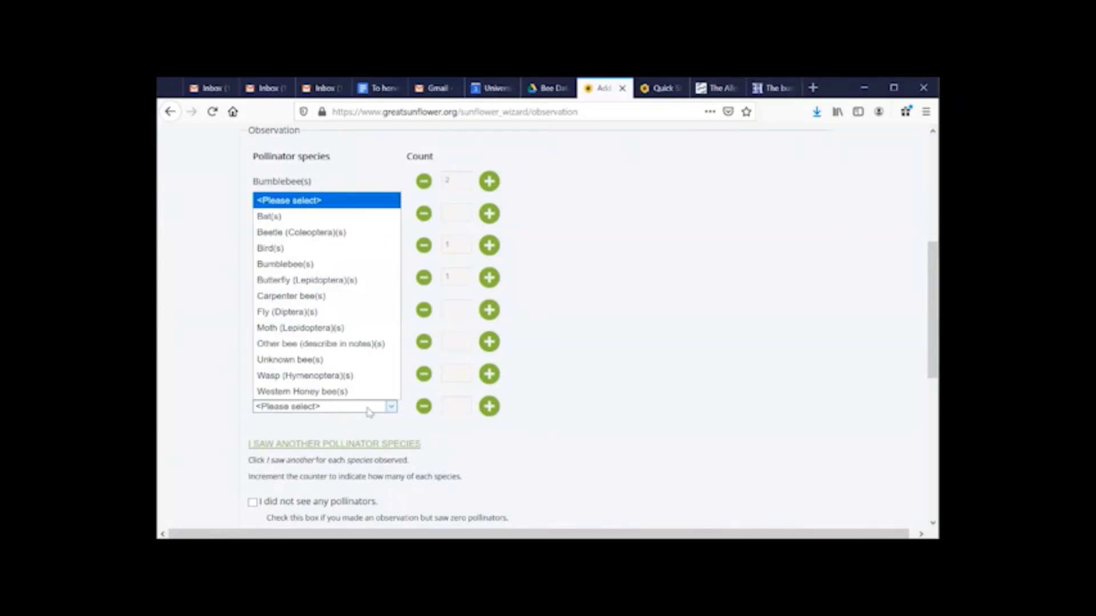
left_click(354, 313)
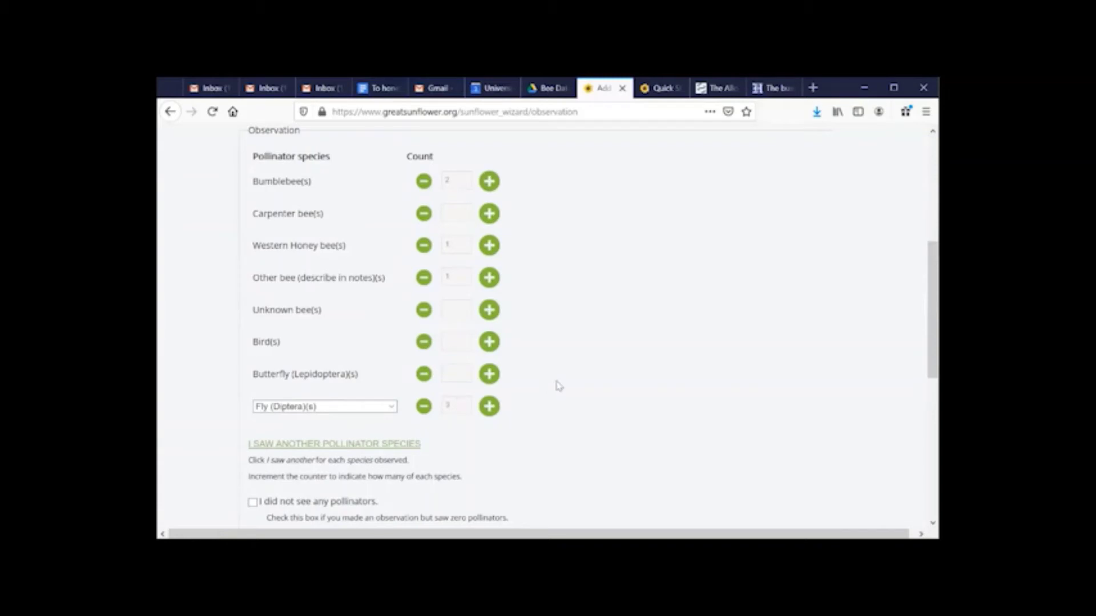
scroll(559, 386, "down", 3)
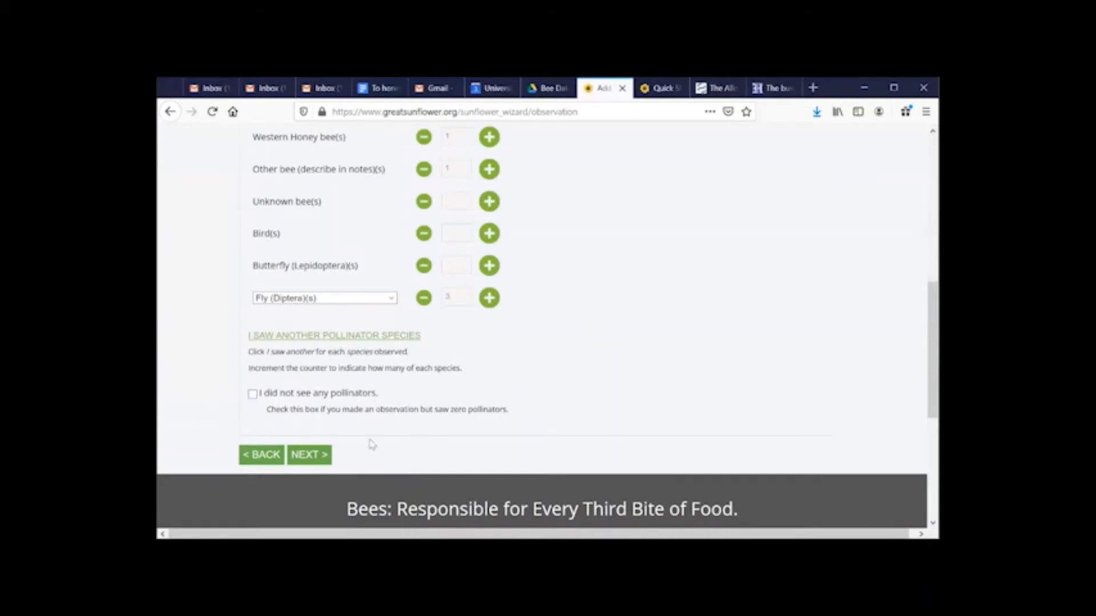
left_click(318, 456)
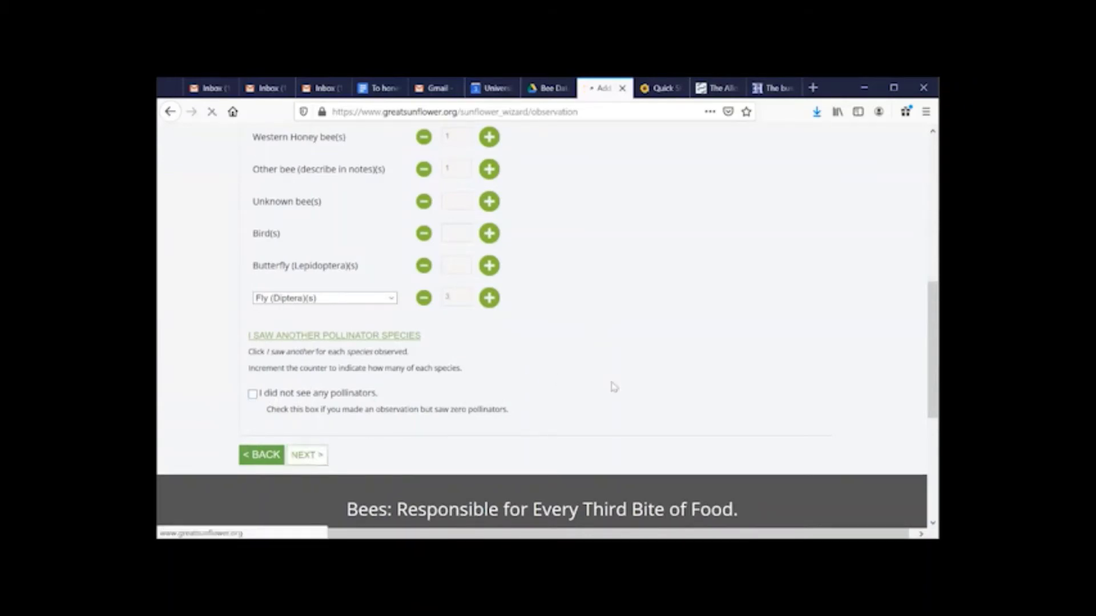
scroll(593, 392, "down", 2)
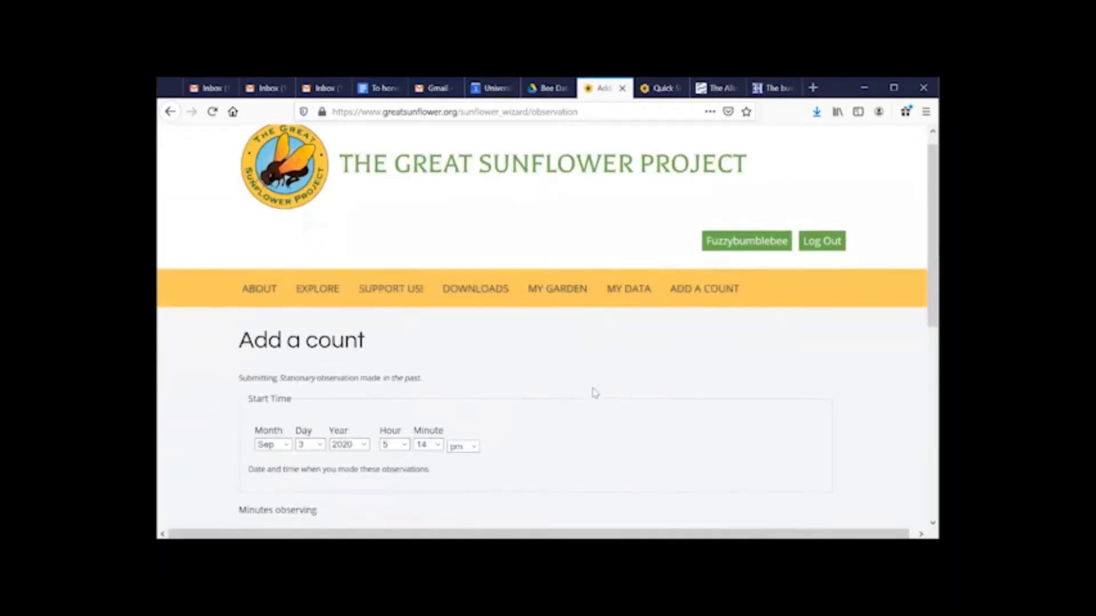
Set the observation start time to Sep 2, 2020 at 3:10 pm.
scroll(593, 392, "down", 2)
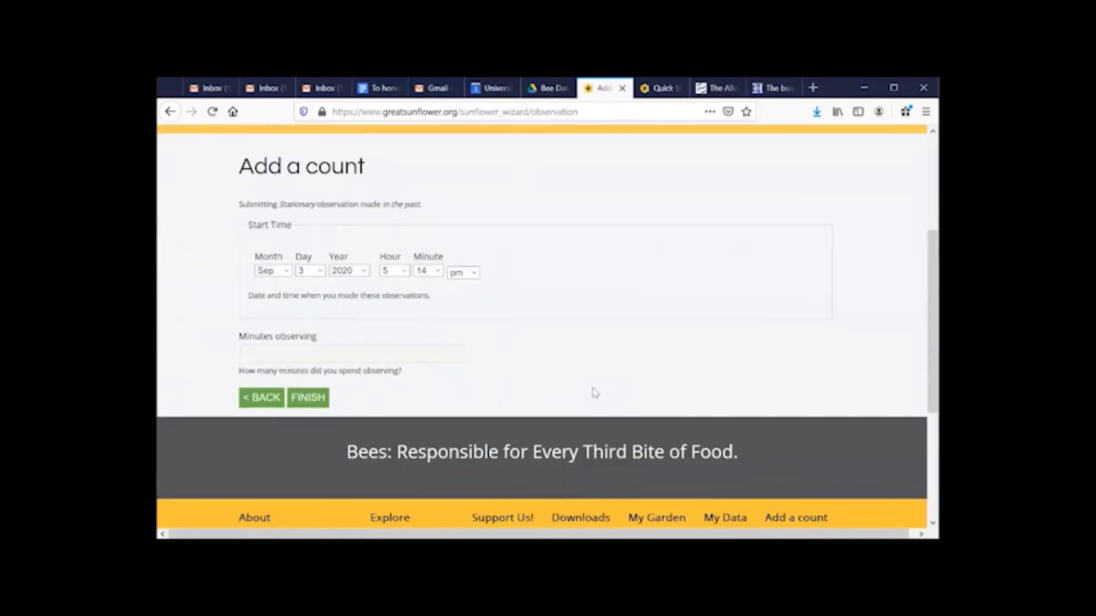
left_click(322, 276)
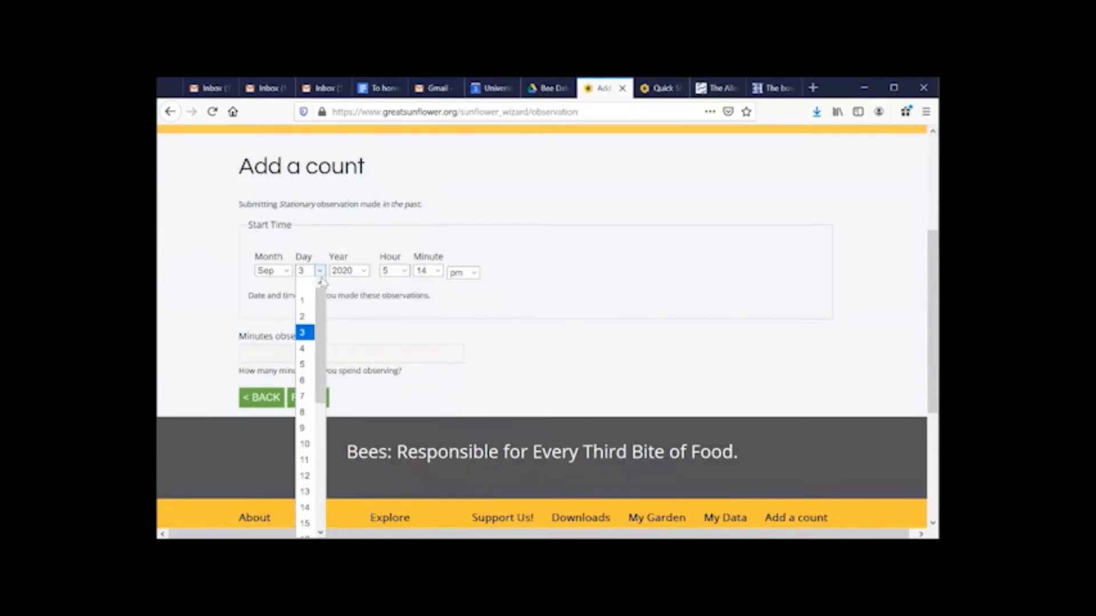
left_click(306, 318)
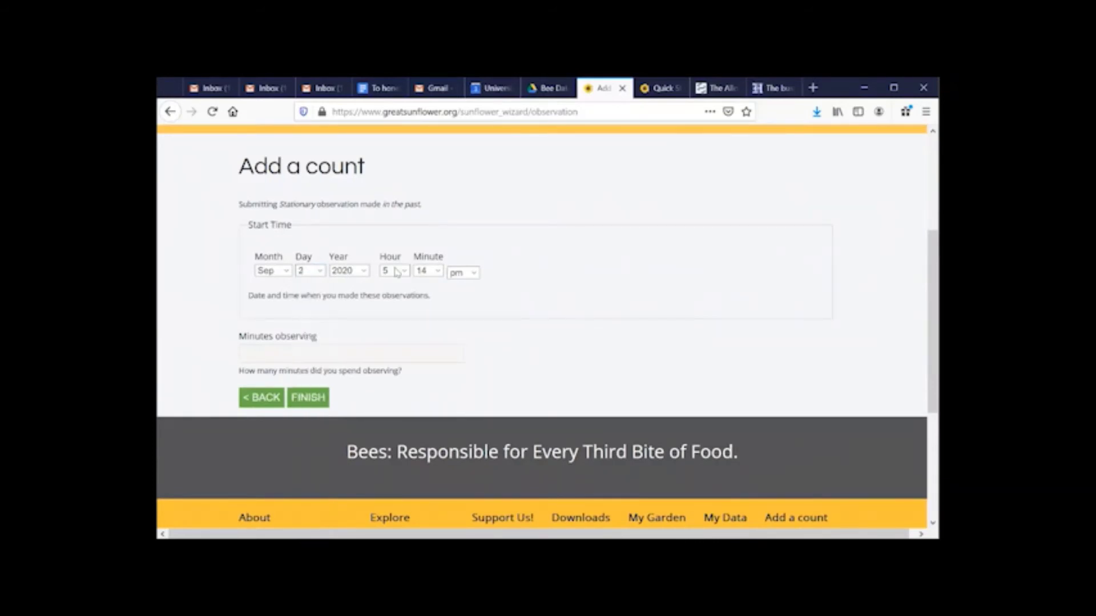
left_click(404, 272)
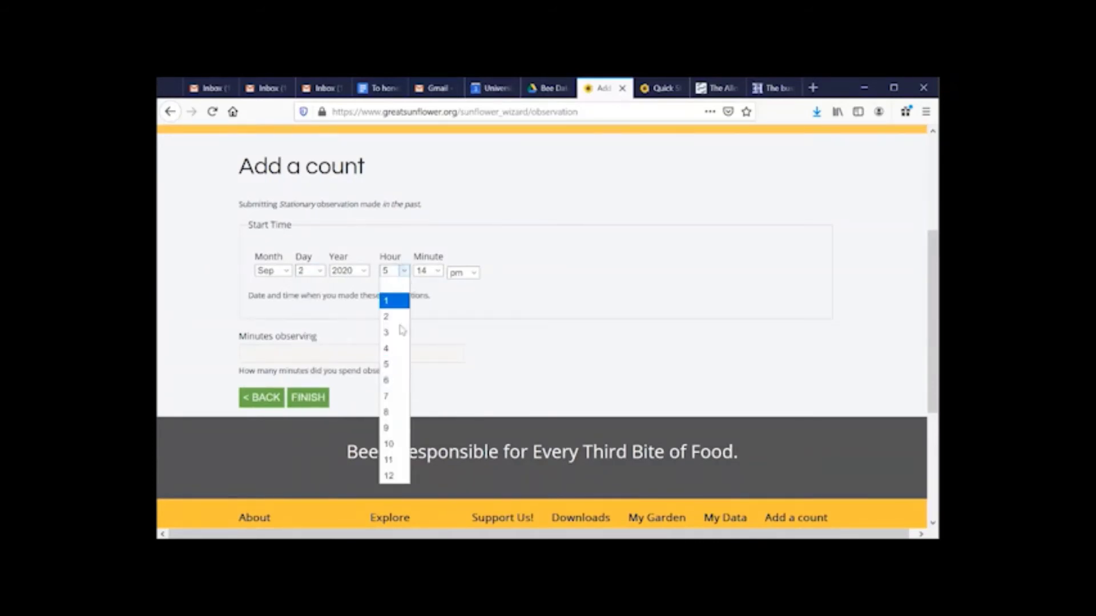
left_click(401, 330)
left_click(438, 272)
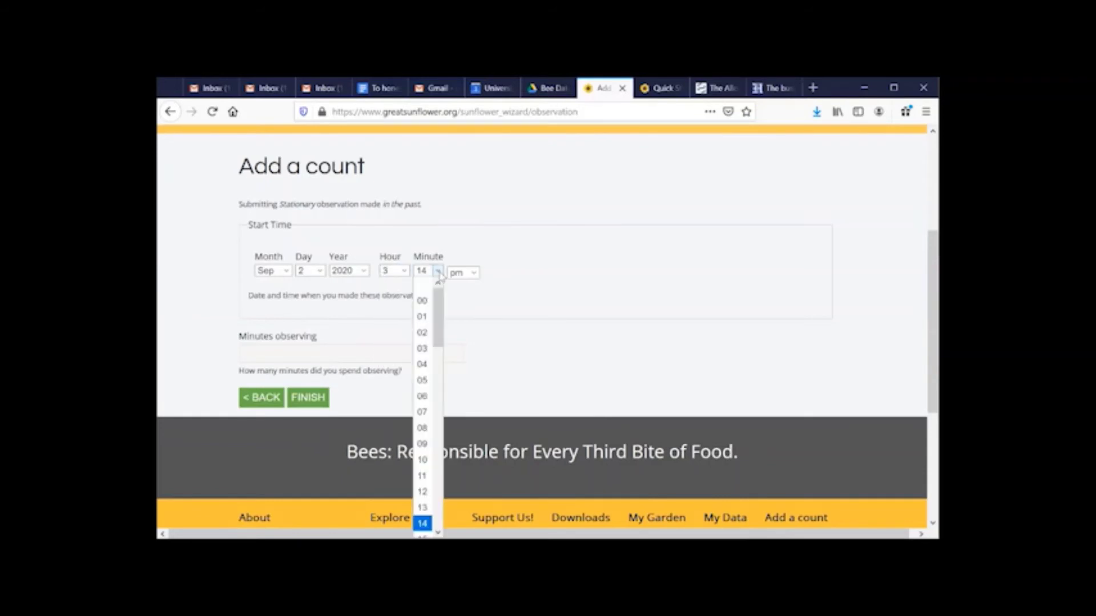
left_click(423, 460)
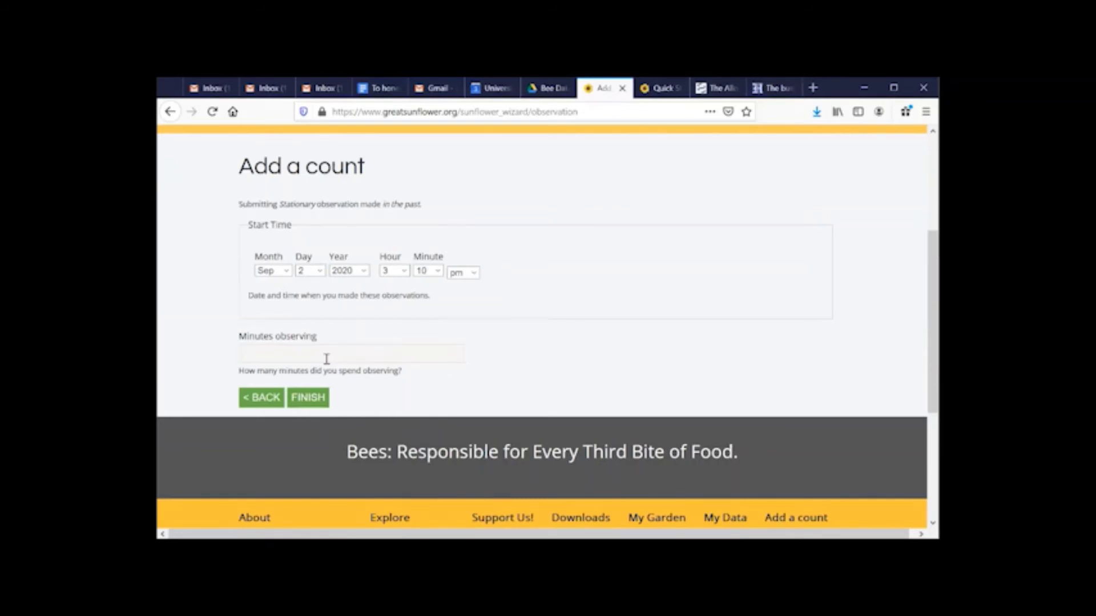
Enter 5 minutes observing and submit the count with FINISH.
type("5")
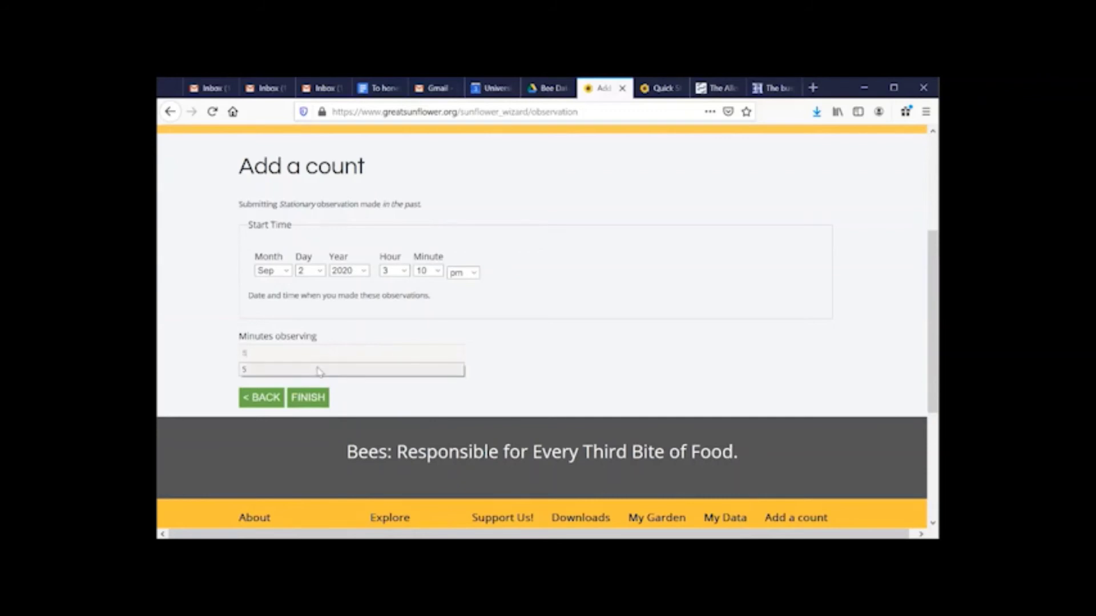
left_click(320, 367)
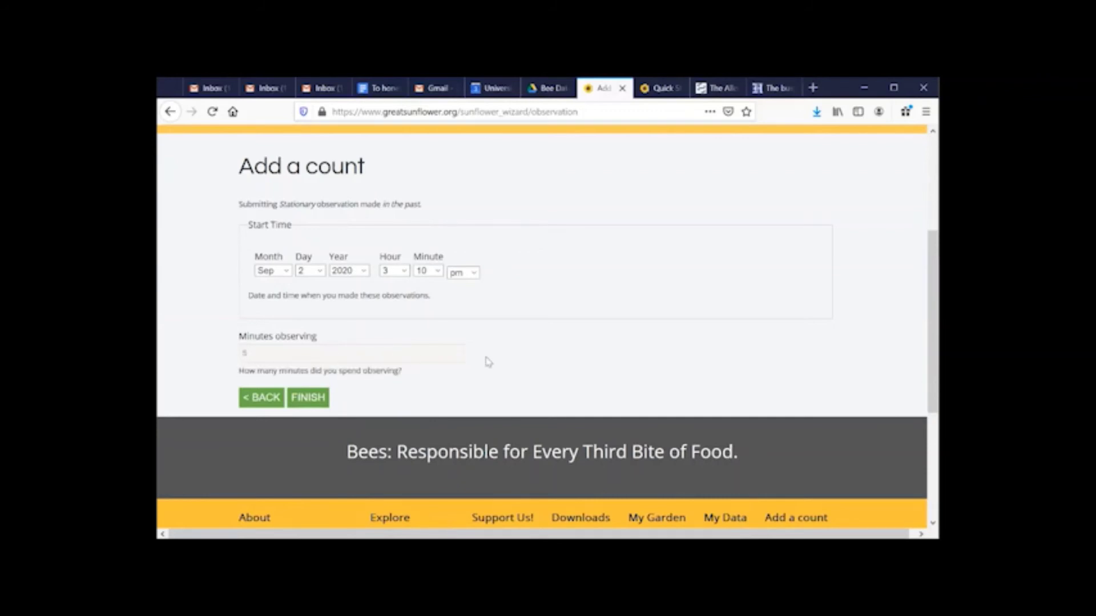
left_click(317, 400)
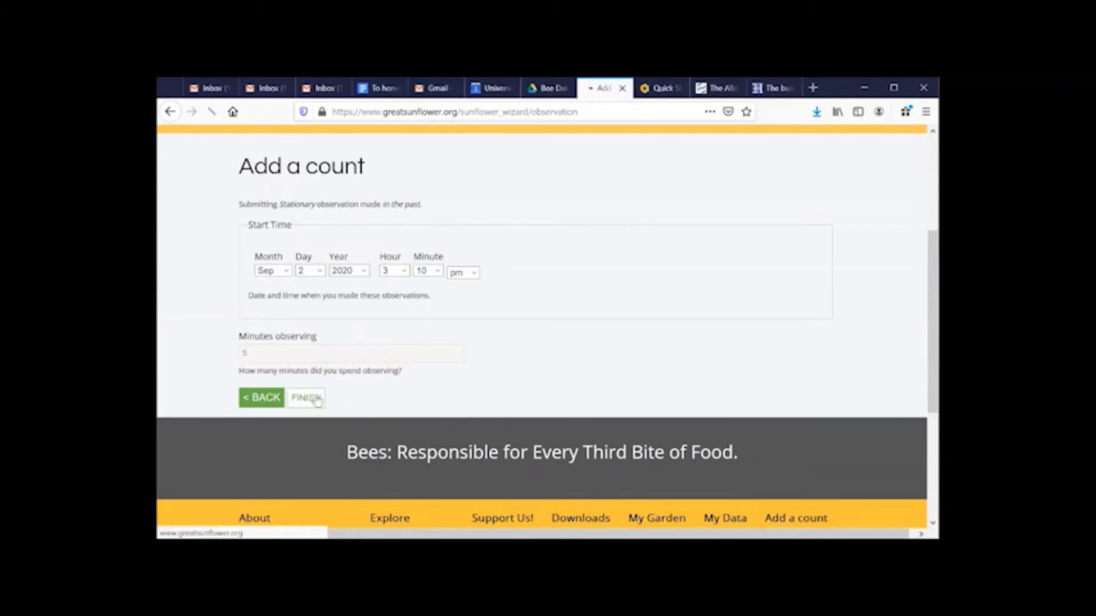
Scroll the saved summary: Canada Goldenrod, 524 flowers, 7 pollinators (84 per hour).
scroll(548, 367, "down", 6)
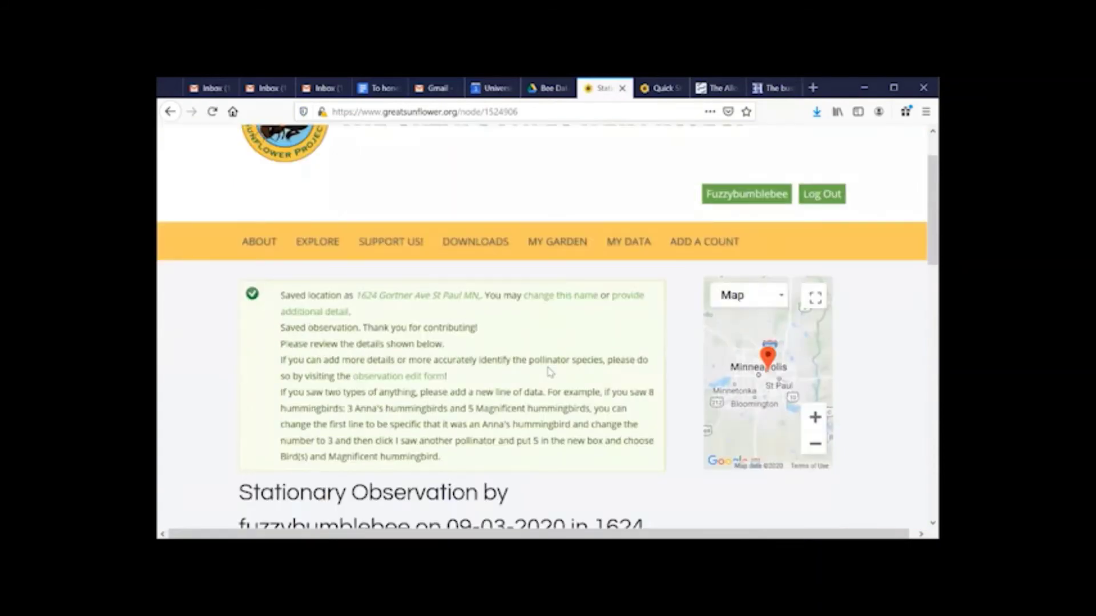
scroll(549, 372, "down", 3)
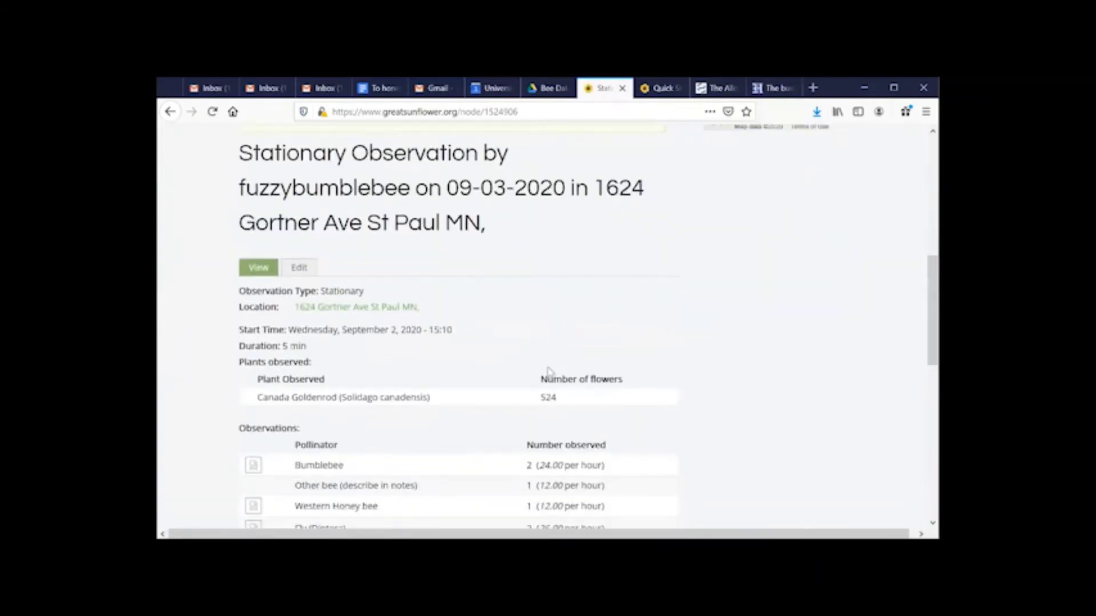
scroll(549, 368, "down", 1)
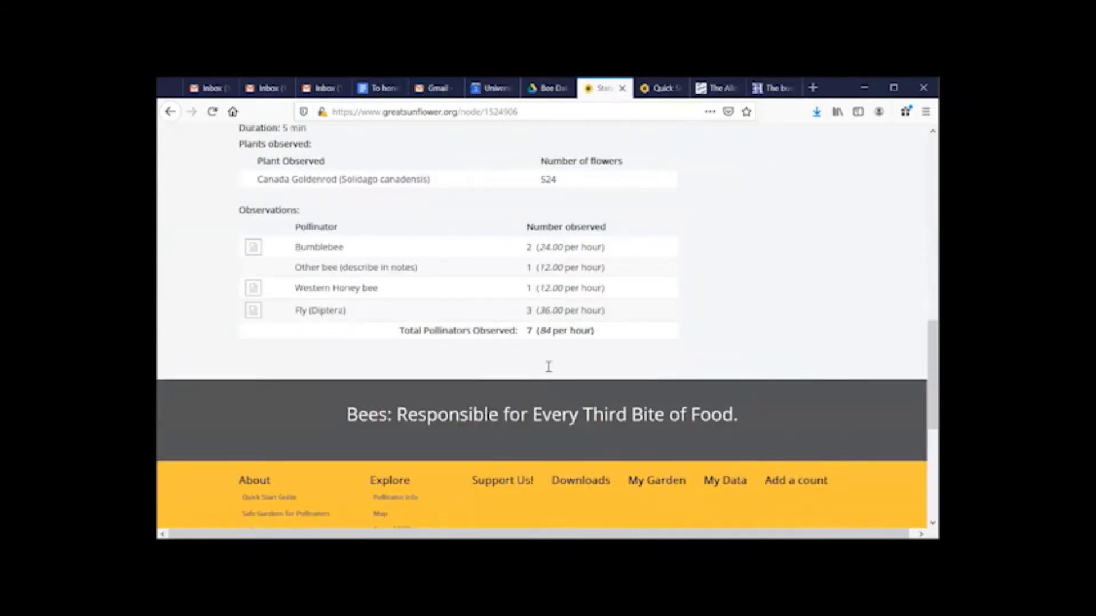
scroll(548, 367, "up", 4)
scroll(311, 287, "up", 1)
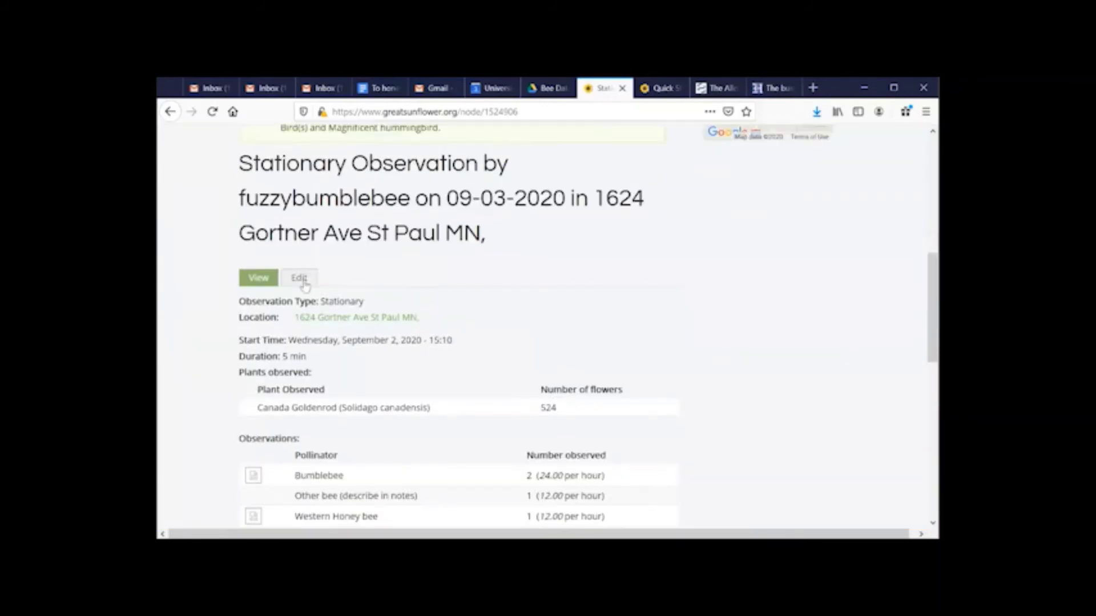
Open the observation's Edit tab, look over its times, counts and plant, and save.
left_click(303, 286)
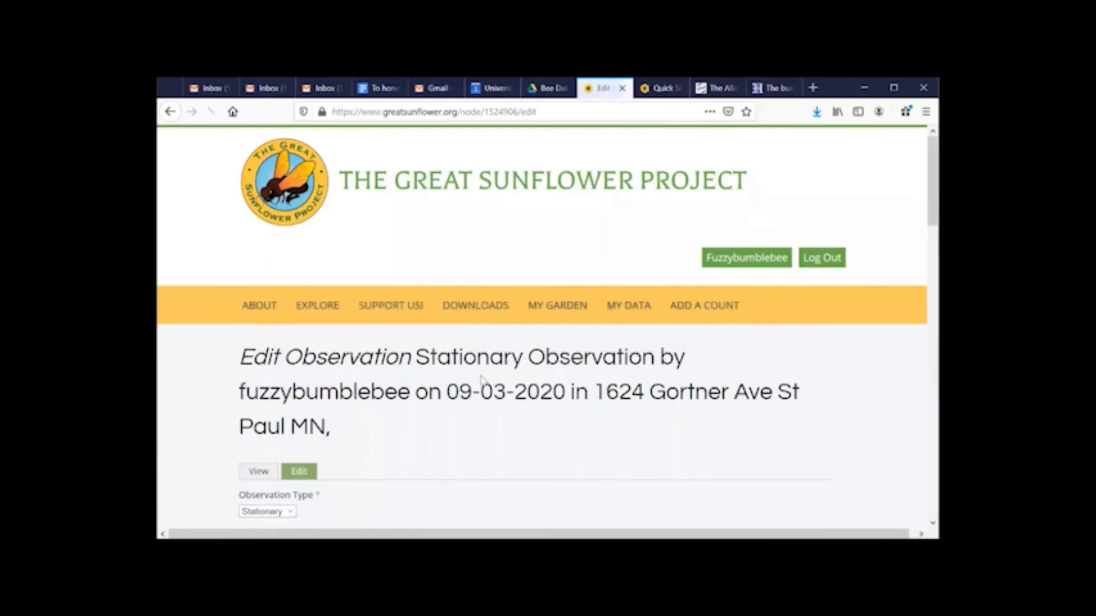
scroll(481, 380, "down", 3)
scroll(481, 379, "down", 2)
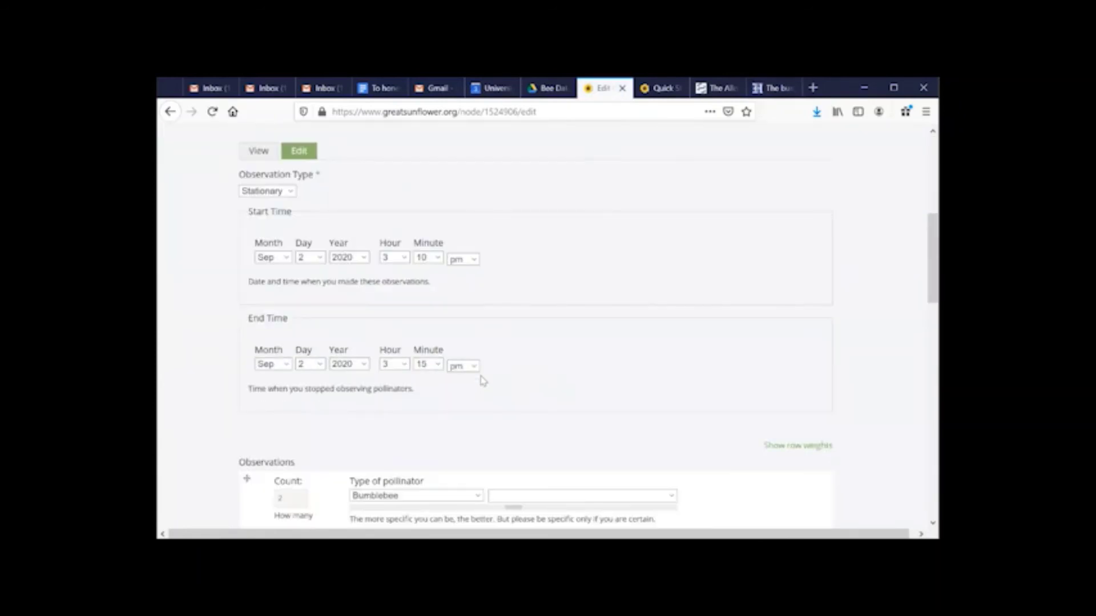
scroll(481, 380, "down", 4)
scroll(481, 380, "down", 5)
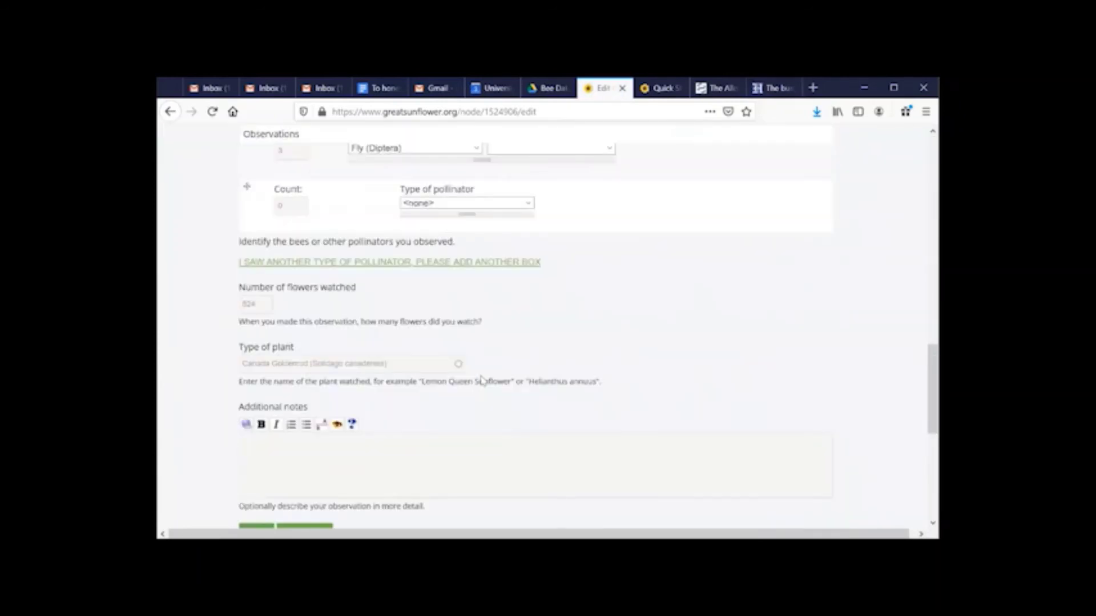
scroll(481, 379, "down", 1)
scroll(482, 381, "down", 1)
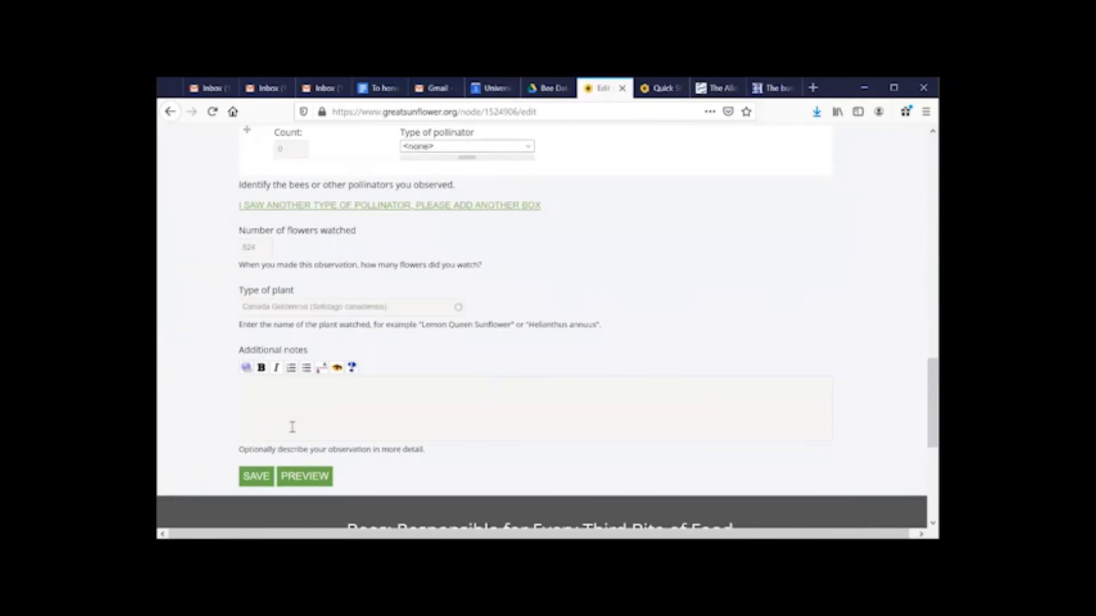
left_click(256, 478)
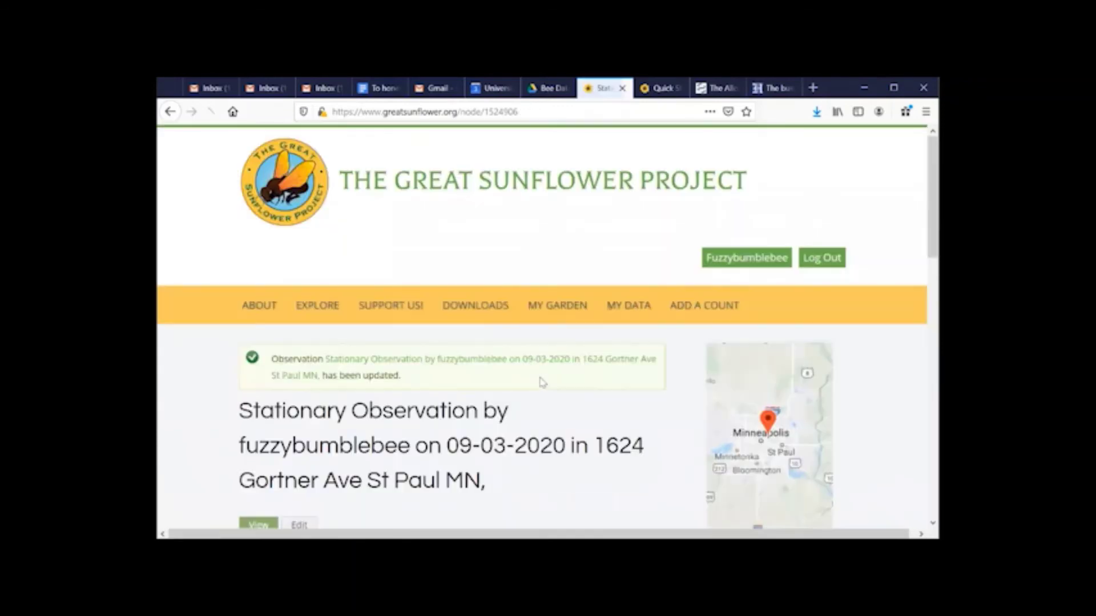
scroll(542, 382, "down", 3)
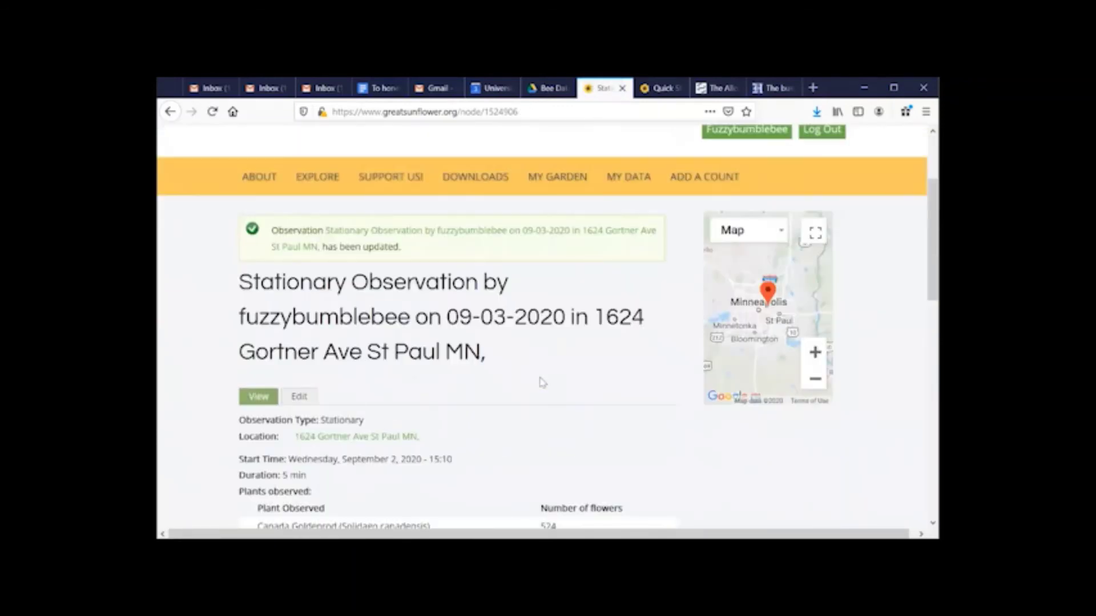
scroll(542, 383, "down", 5)
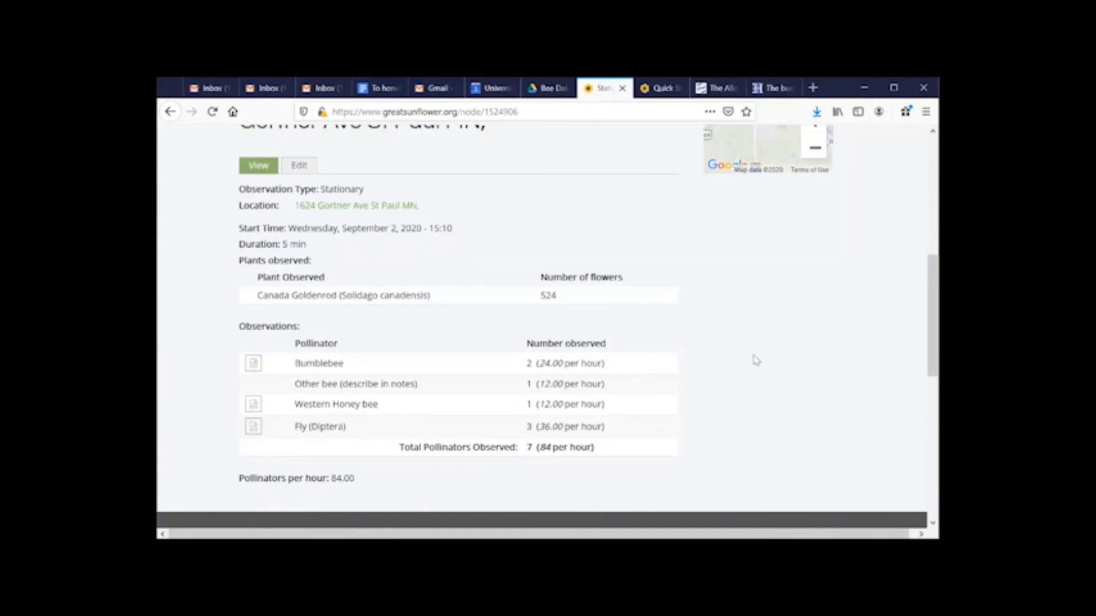
scroll(756, 360, "down", 2)
scroll(756, 360, "up", 3)
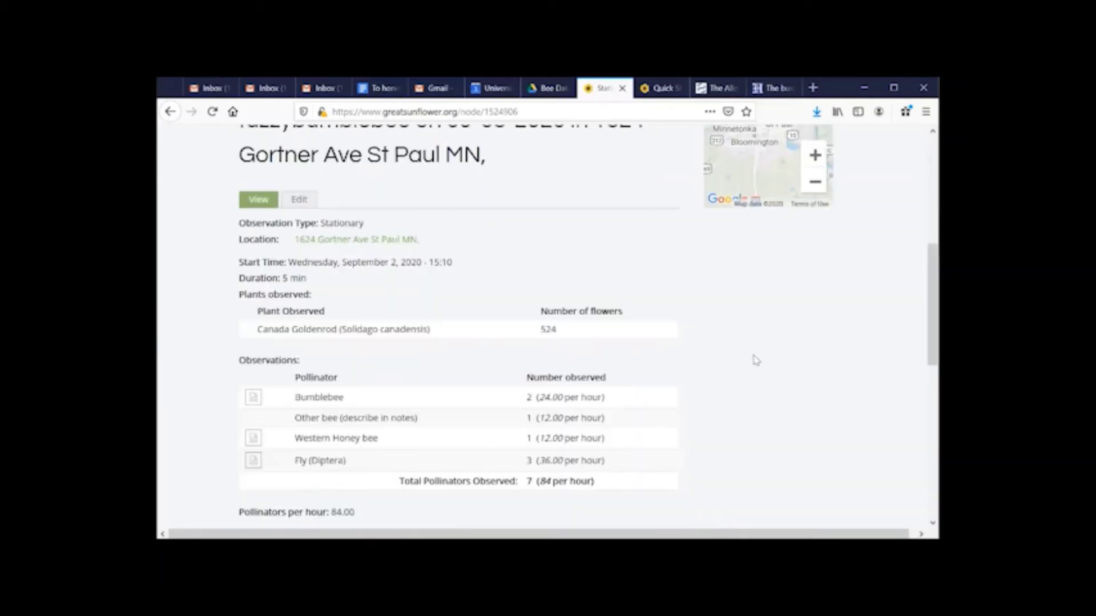
scroll(756, 360, "up", 1)
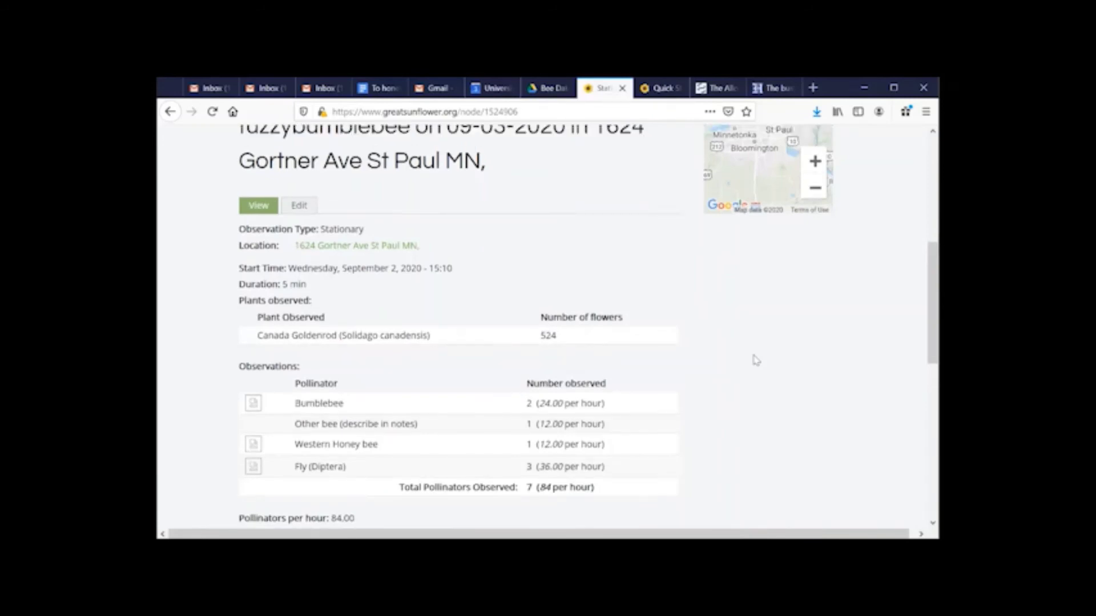
scroll(756, 360, "up", 1)
scroll(753, 359, "up", 2)
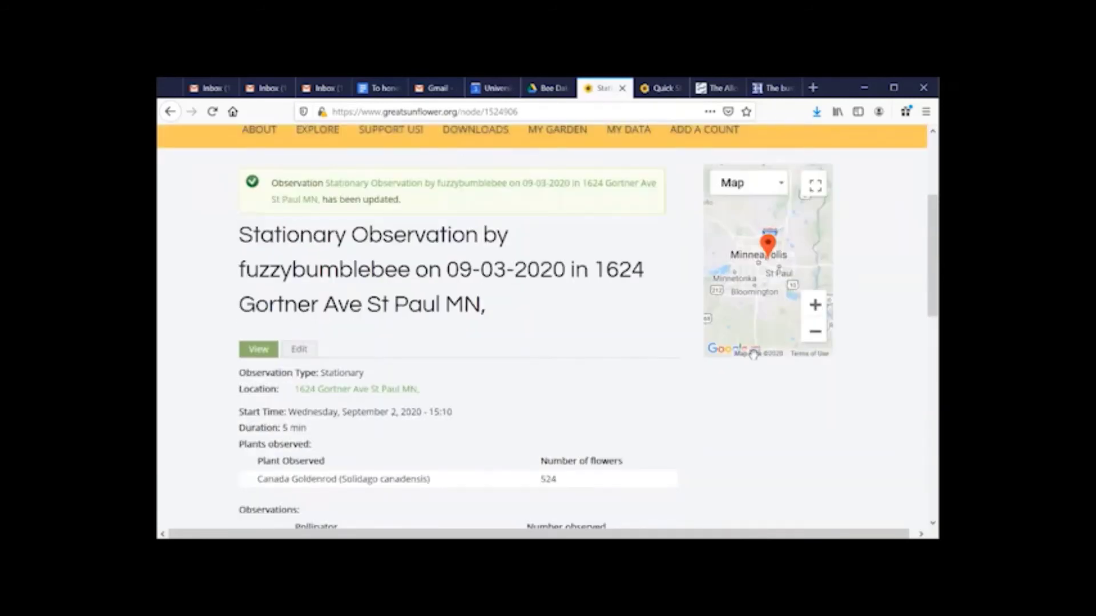
scroll(754, 355, "up", 3)
scroll(672, 345, "up", 1)
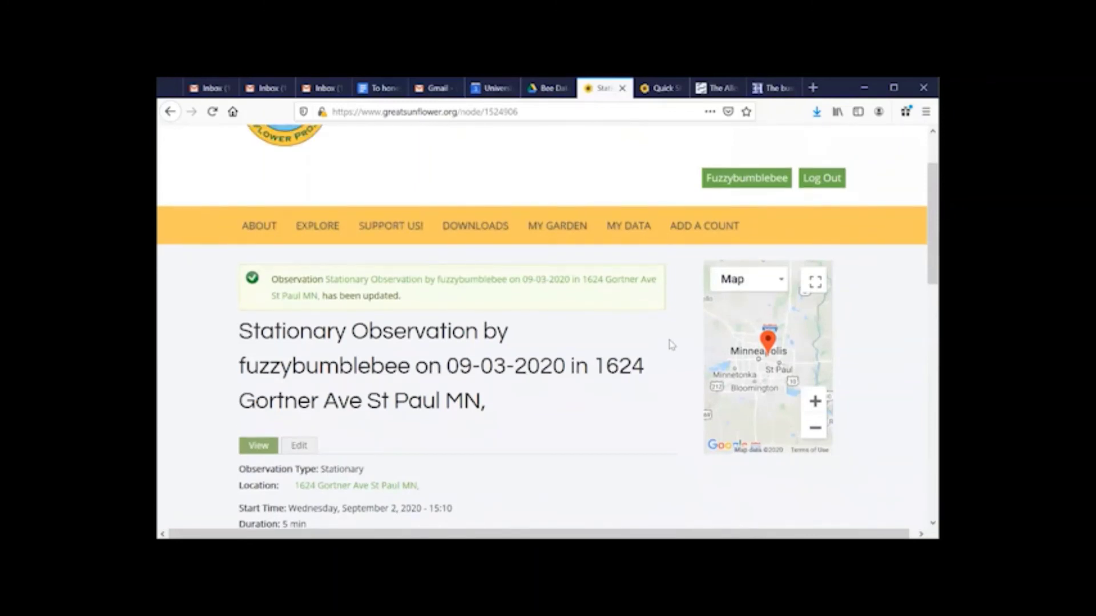
scroll(672, 345, "up", 1)
scroll(672, 345, "up", 1)
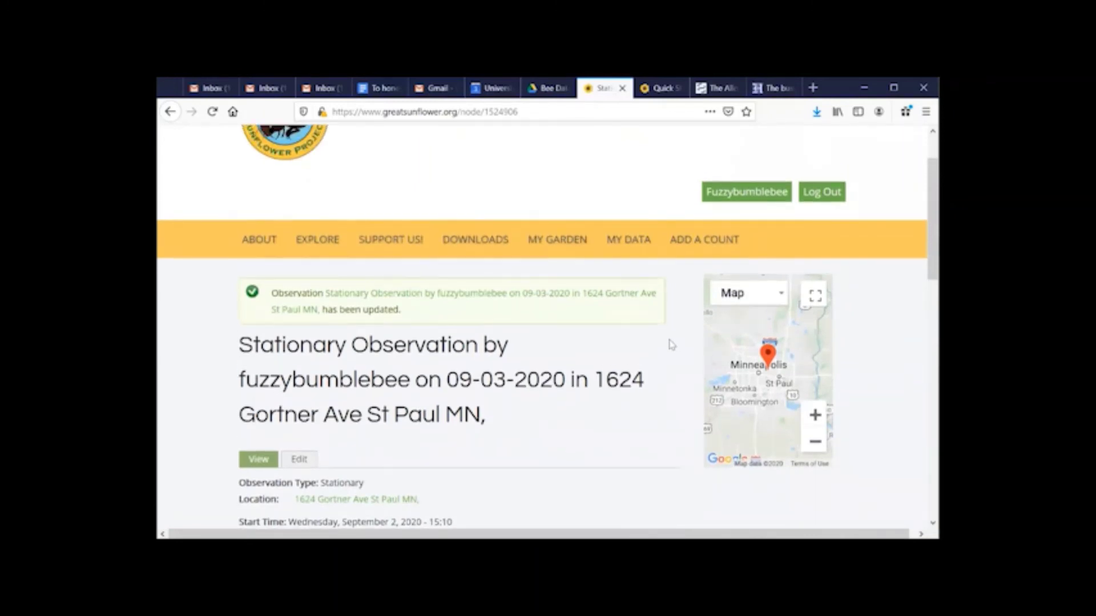
scroll(672, 344, "up", 1)
scroll(672, 344, "up", 1)
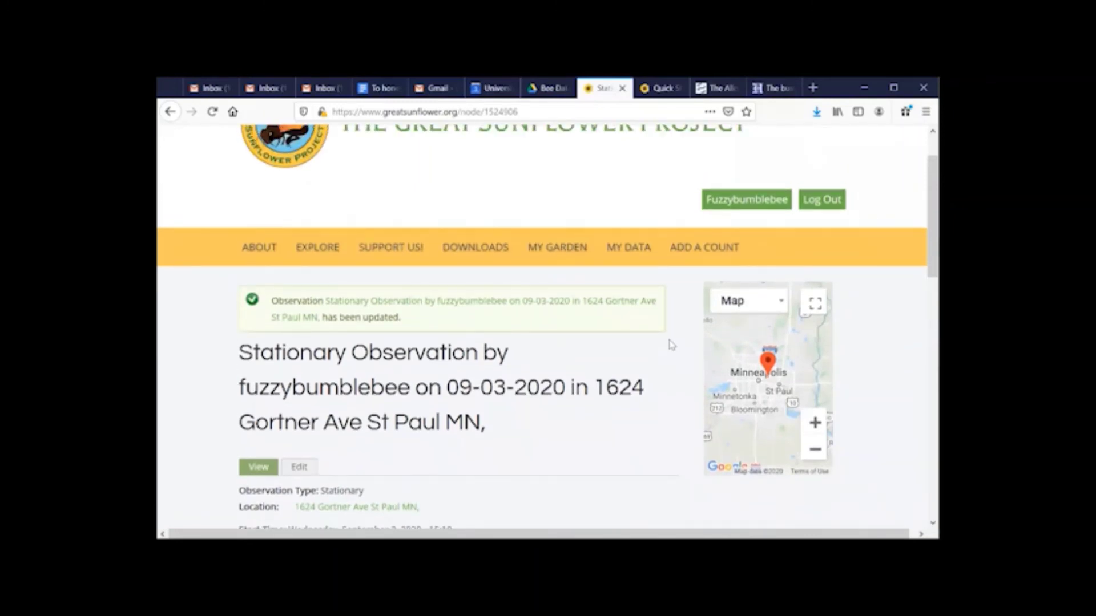